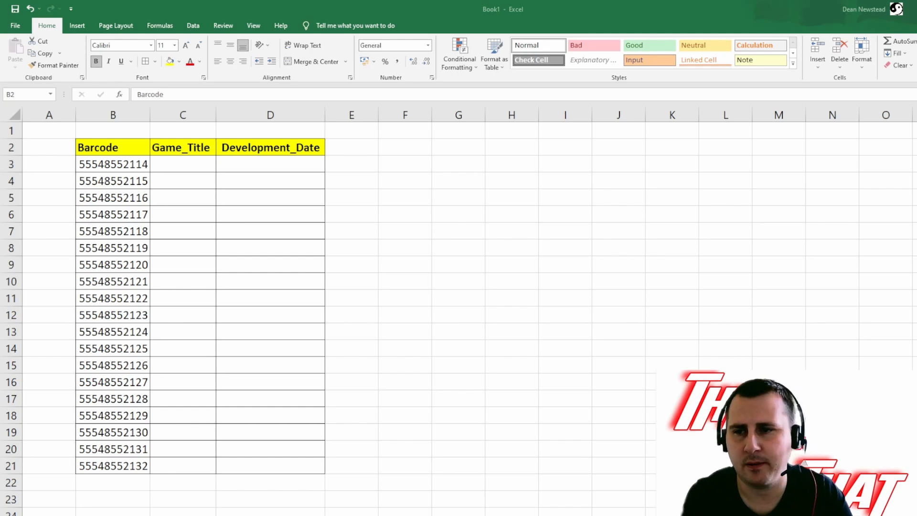
# Step: Start a VLOOKUP formula in cell C3 under Game_Title, using barcode cell B3 as the lookup value
pyautogui.click(125, 148)
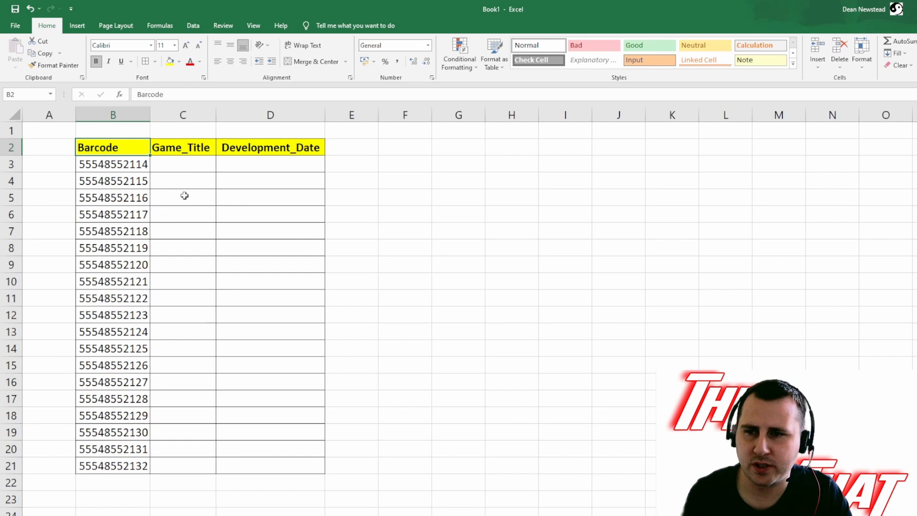
pyautogui.click(190, 162)
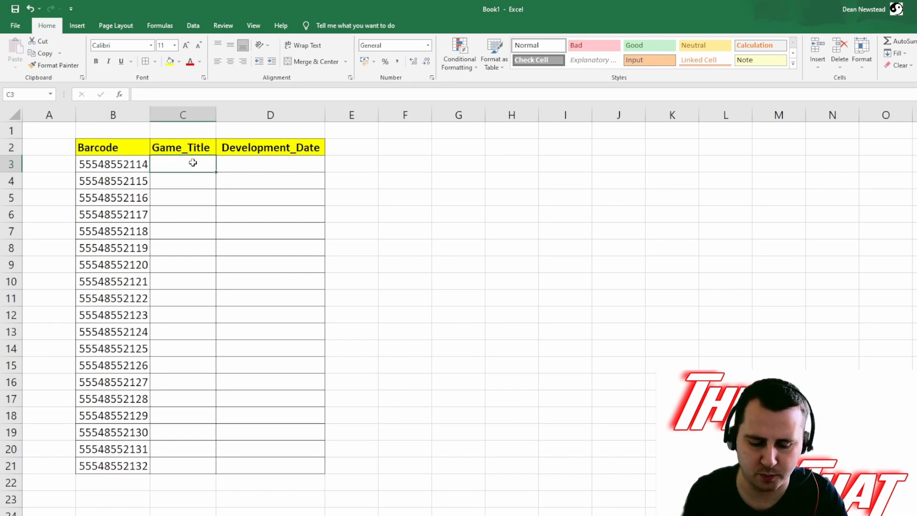
pyautogui.write('=')
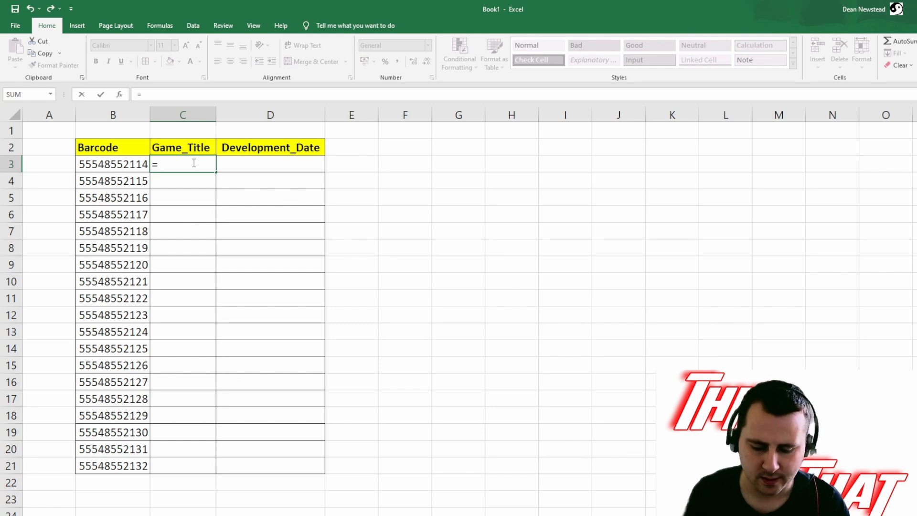
pyautogui.write('vlook')
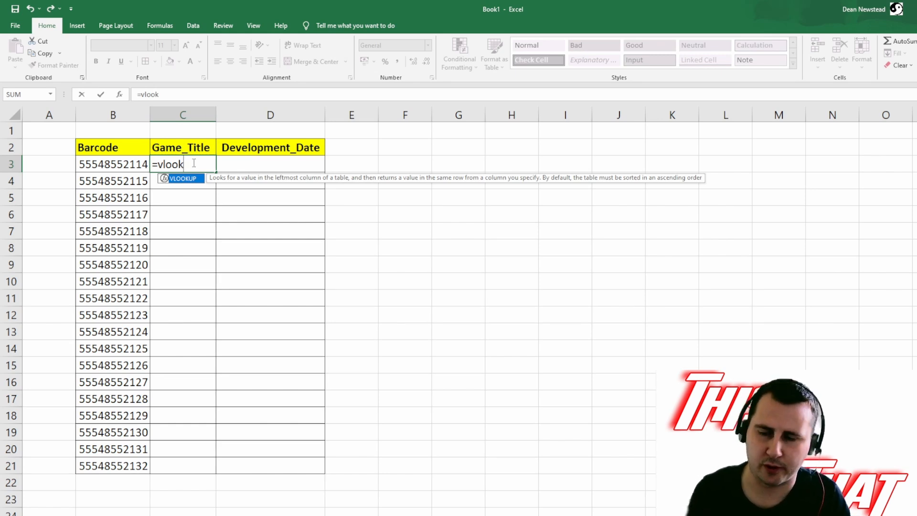
pyautogui.press('Tab')
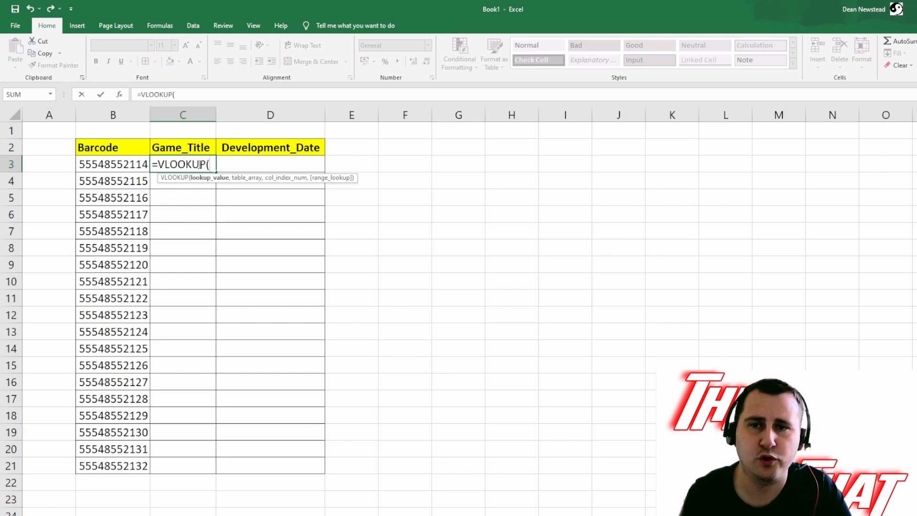
pyautogui.click(123, 164)
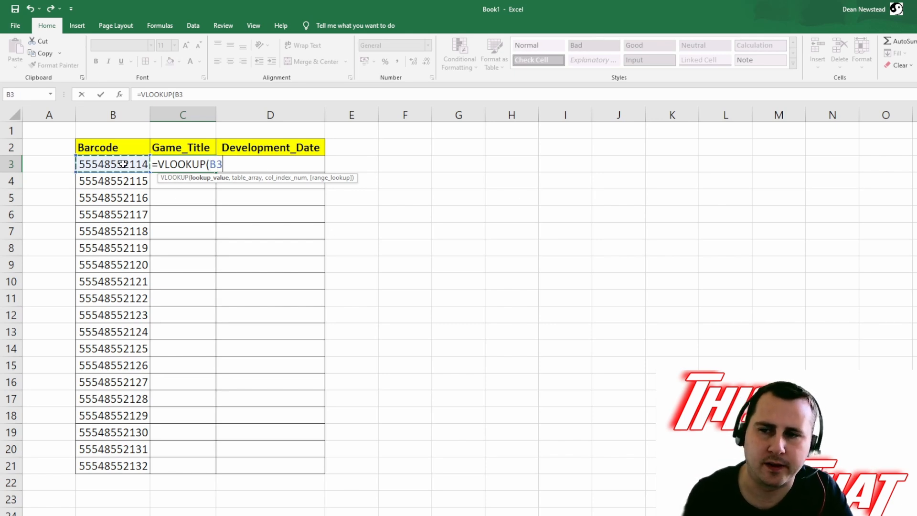
pyautogui.write(',')
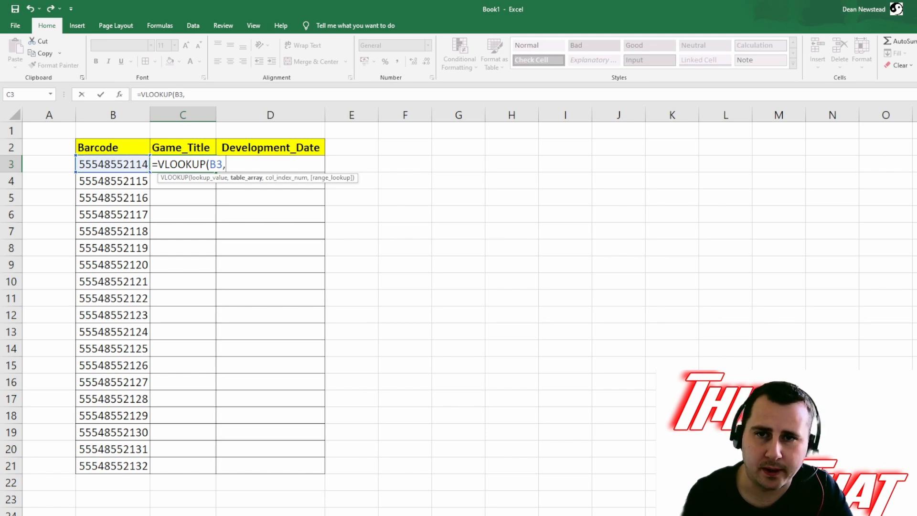
# Step: Set the formula's table array to columns A:B of the Mapping sheet
pyautogui.hotkey('ctrl', 'pagedown')
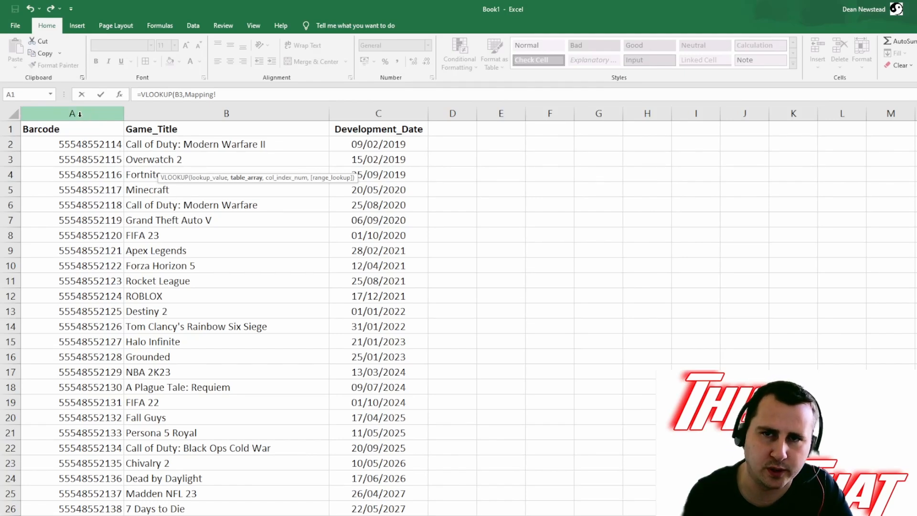
pyautogui.click(79, 114)
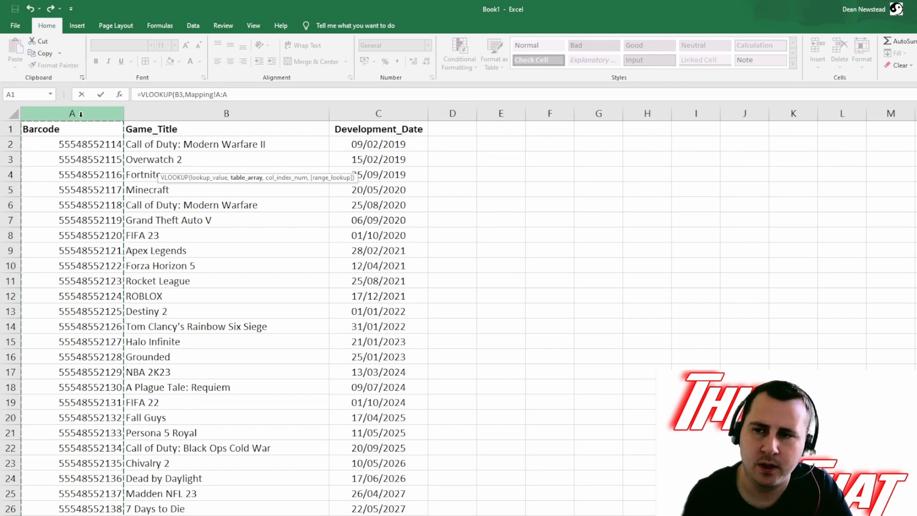
pyautogui.moveTo(80, 116); pyautogui.dragTo(139, 117)
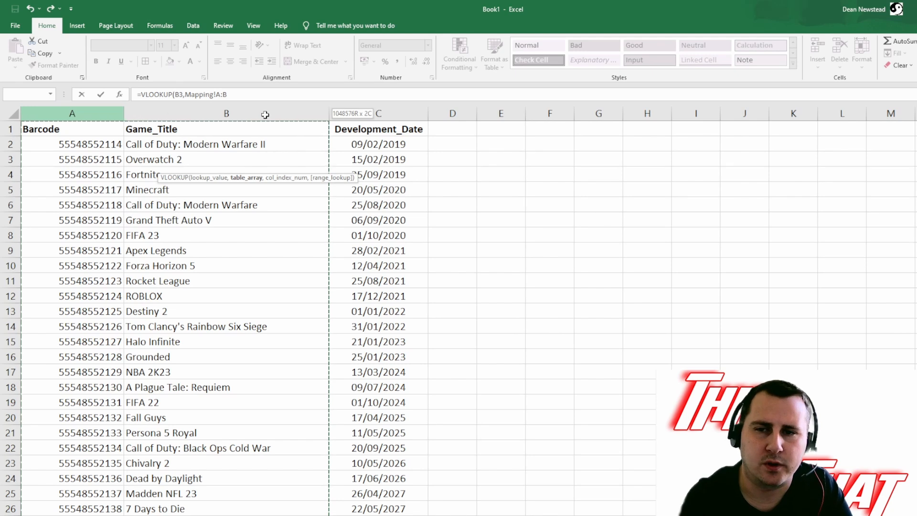
pyautogui.moveTo(265, 115); pyautogui.dragTo(350, 114)
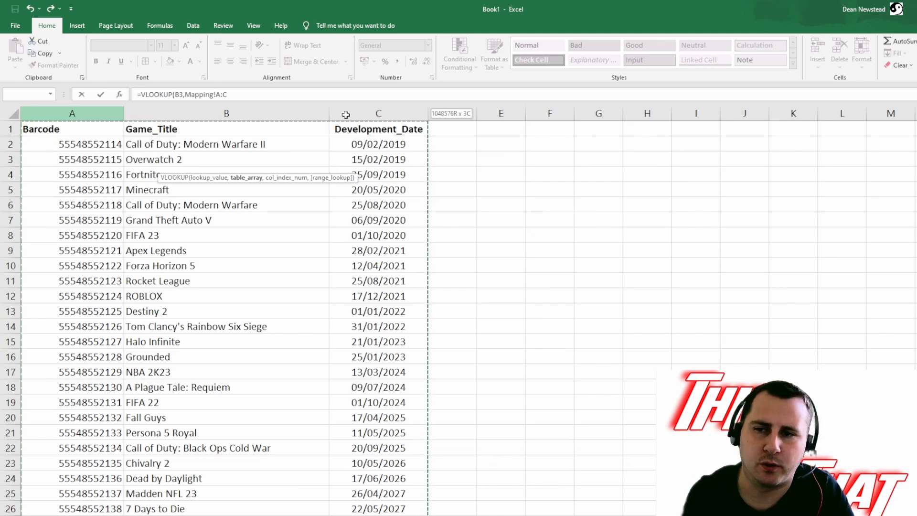
pyautogui.moveTo(346, 115); pyautogui.dragTo(289, 114)
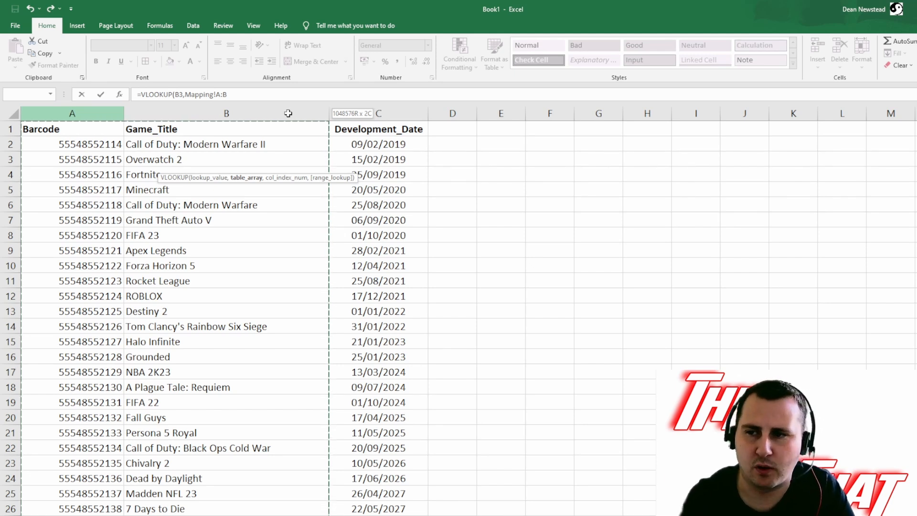
pyautogui.moveTo(289, 113); pyautogui.dragTo(288, 110)
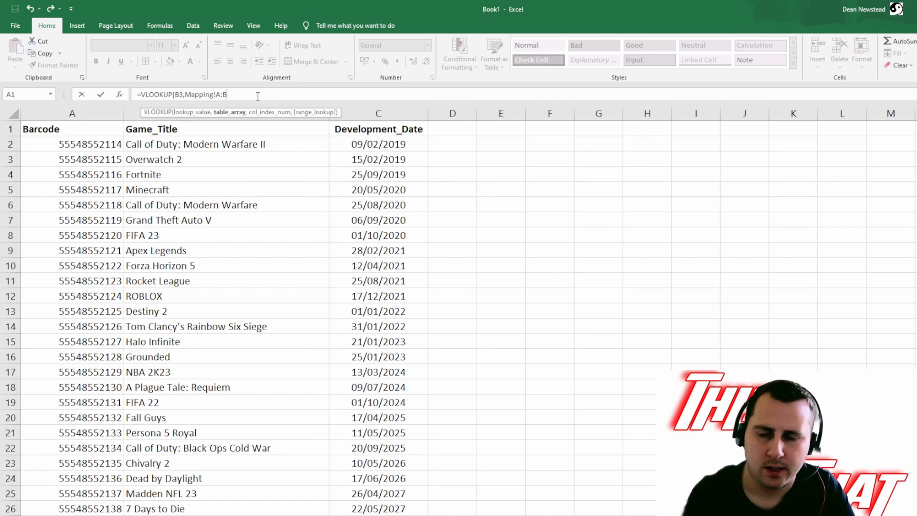
# Step: Complete the Game_Title lookup with column index 2 and FALSE for an exact match
pyautogui.write(',')
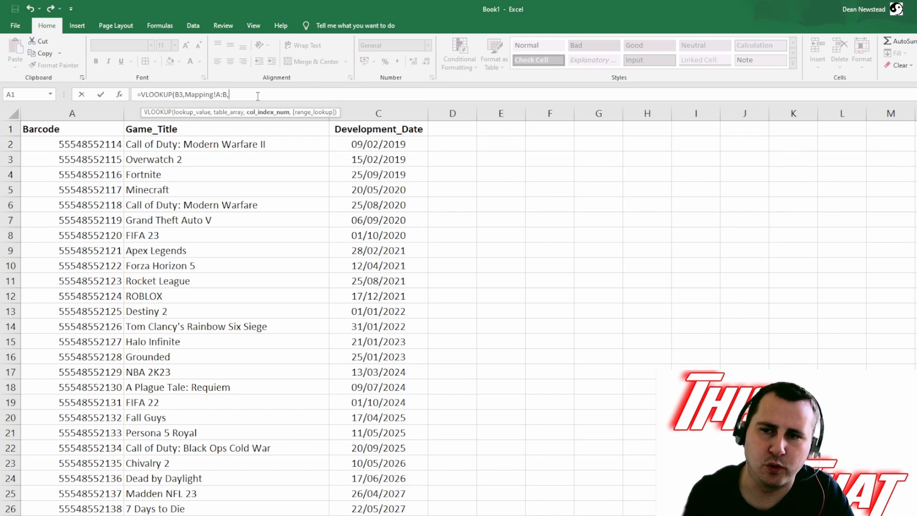
pyautogui.write('2')
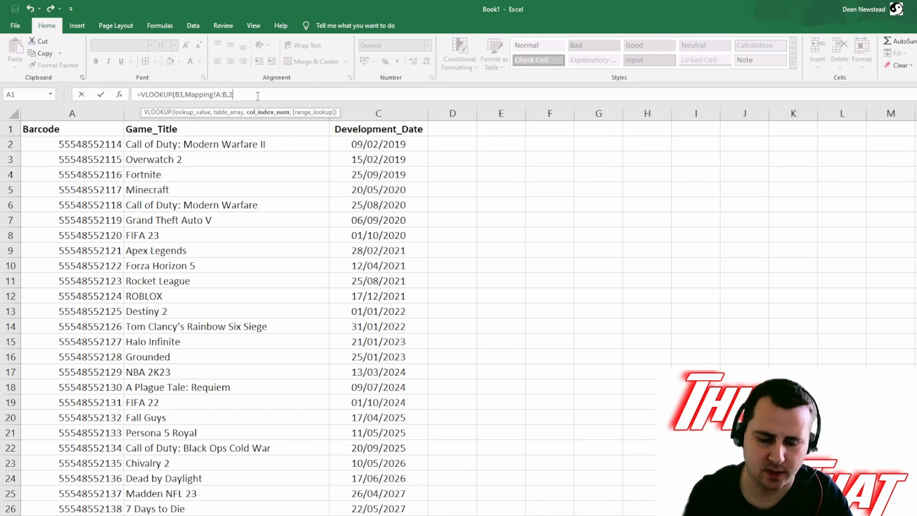
pyautogui.write(',FALSE')
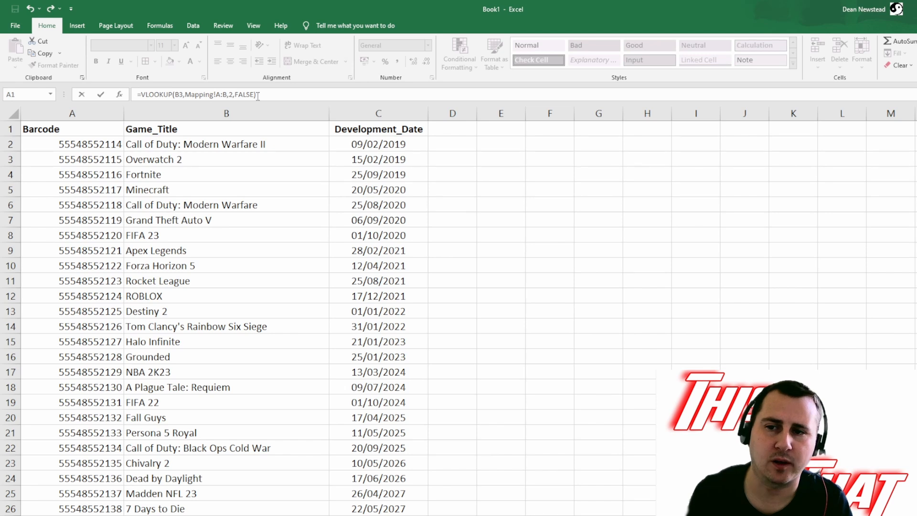
pyautogui.press('Return')
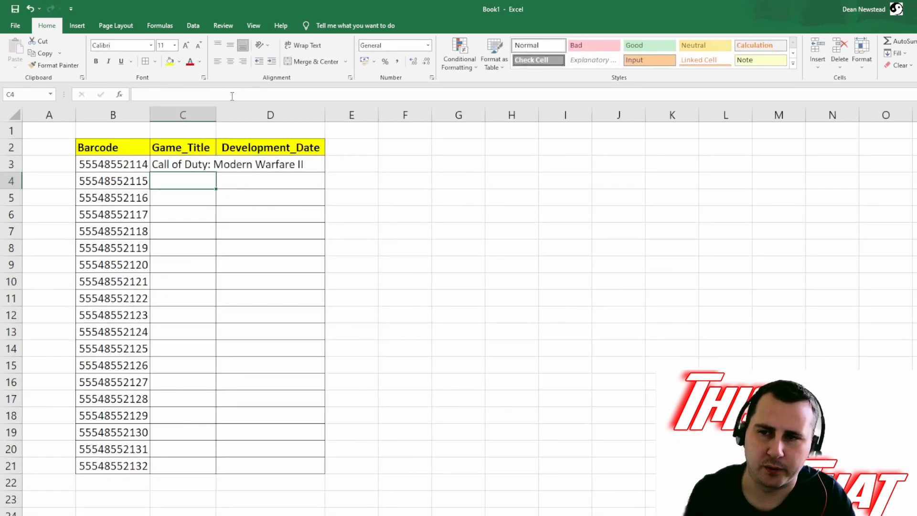
# Step: Autofit column C to the width of the game title
pyautogui.doubleClick(216, 115)
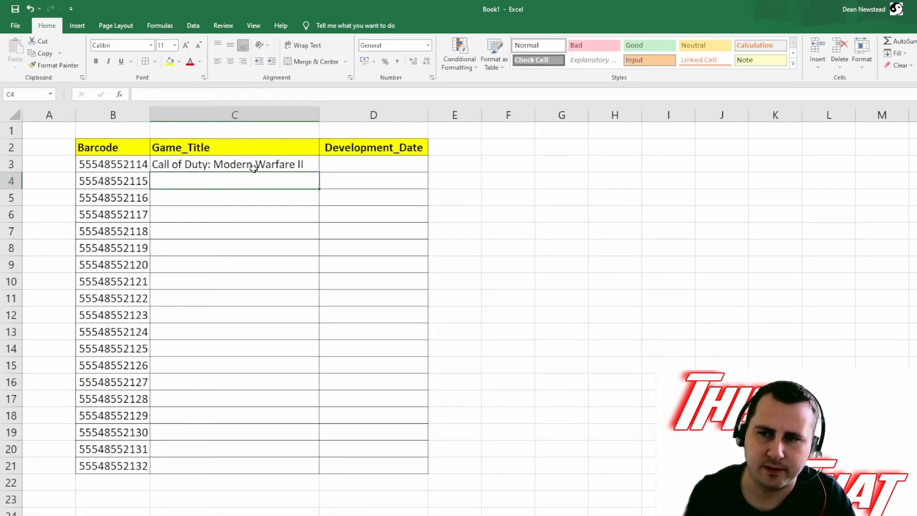
pyautogui.click(252, 166)
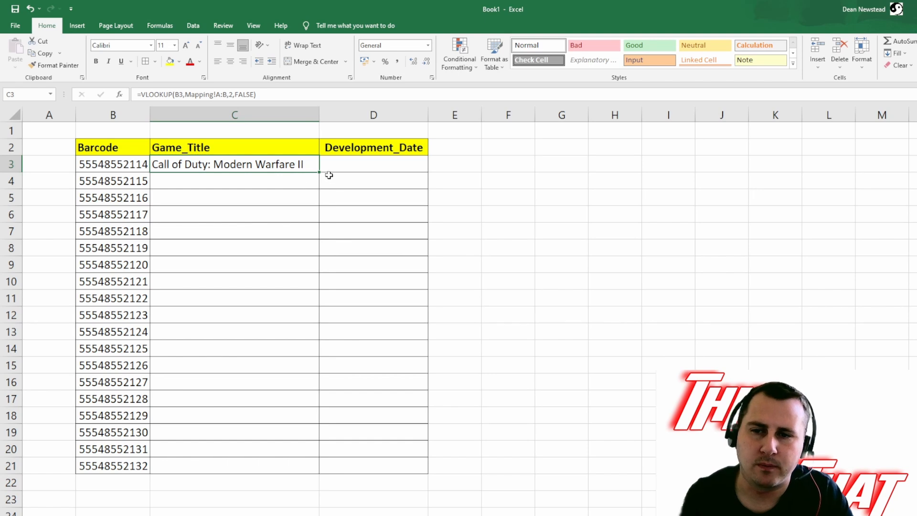
pyautogui.click(218, 181)
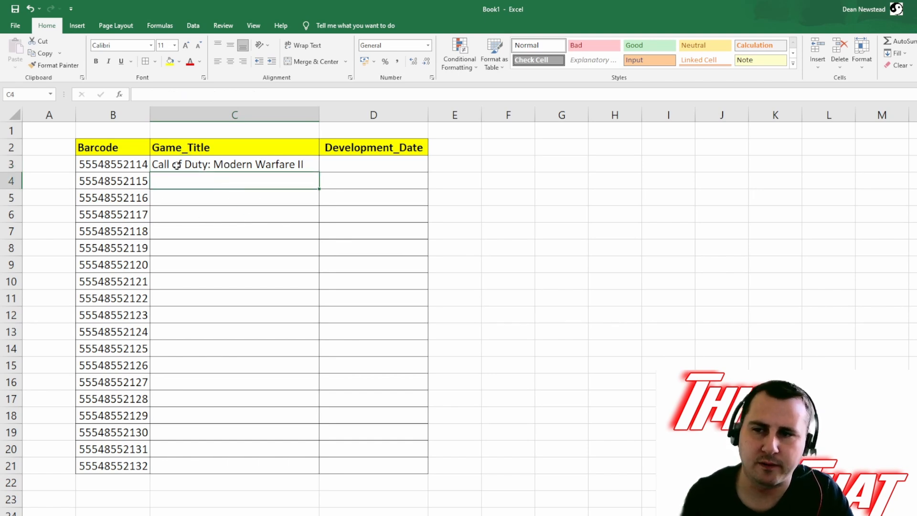
# Step: Fill the Game_Title lookup formula from C3 down to the last barcode row, C21
pyautogui.click(228, 164)
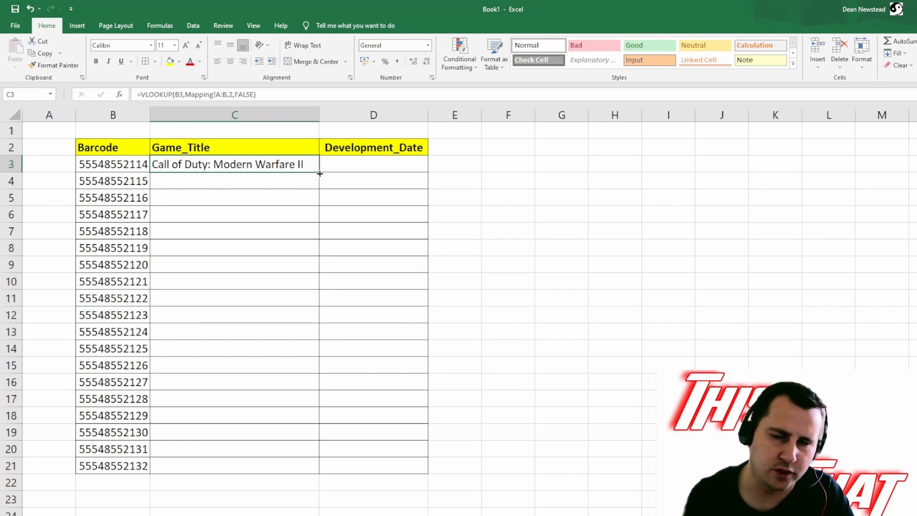
pyautogui.moveTo(320, 174); pyautogui.dragTo(314, 474)
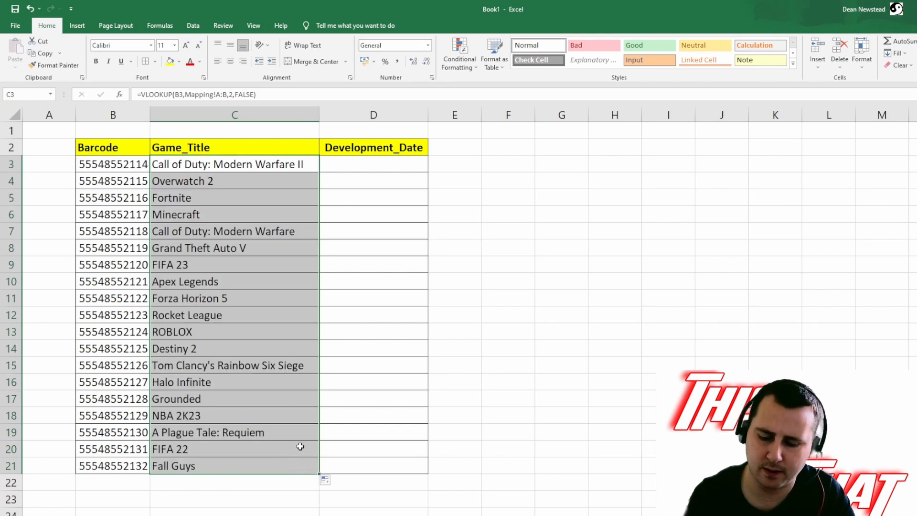
pyautogui.hotkey('ctrl', 'z')
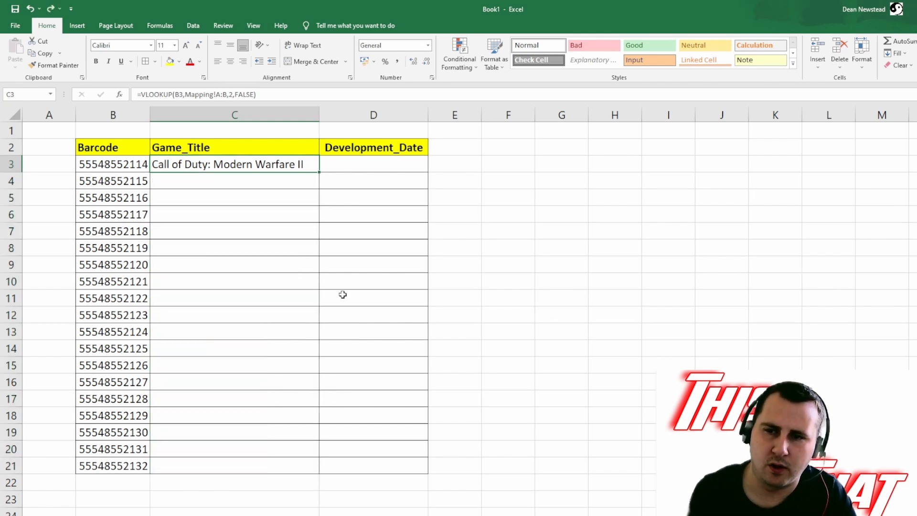
pyautogui.doubleClick(320, 172)
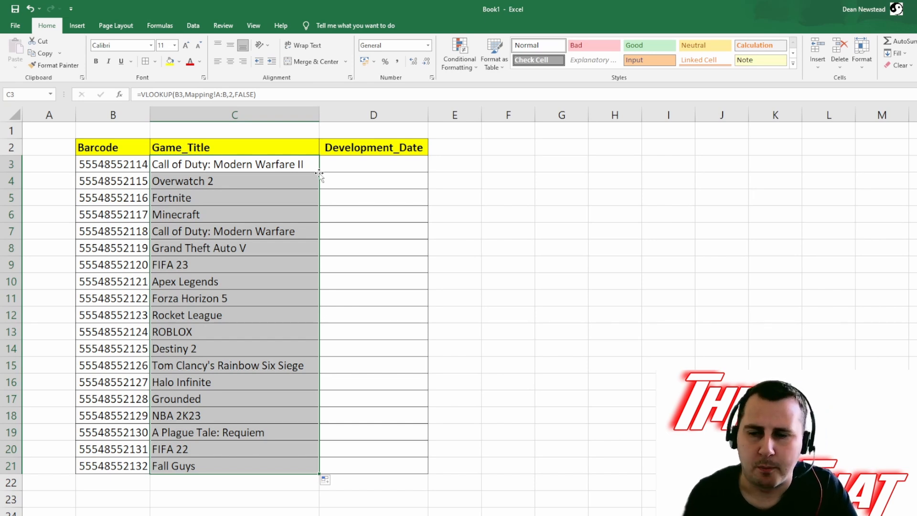
# Step: Start a VLOOKUP formula in cell D3 under Development_Date, using barcode cell B3 as the lookup value
pyautogui.click(351, 163)
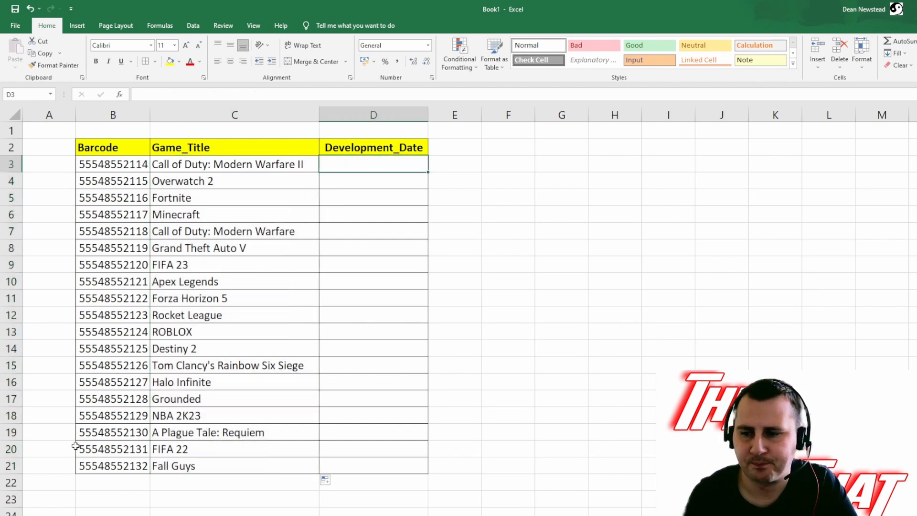
pyautogui.click(133, 515)
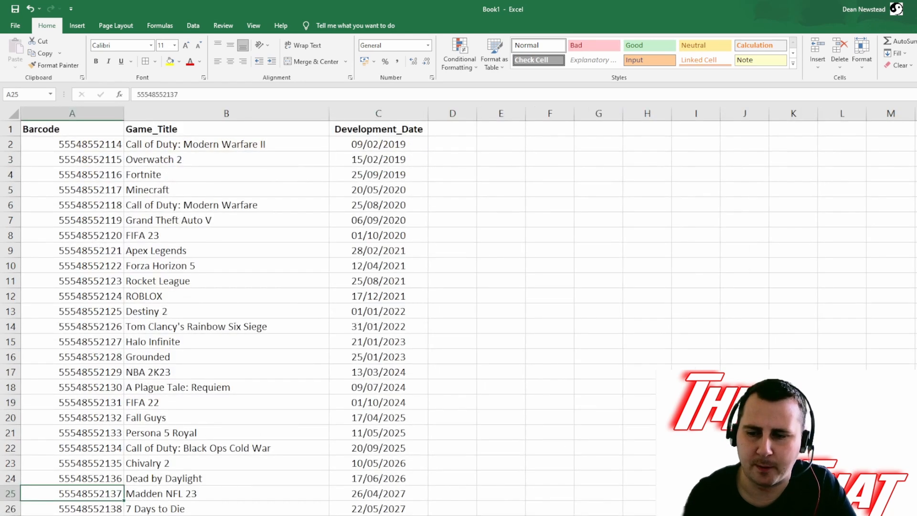
pyautogui.click(95, 515)
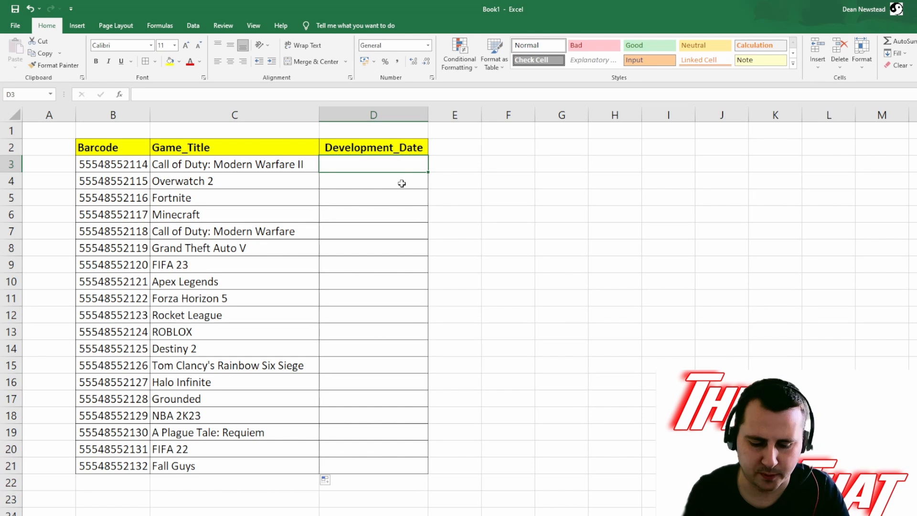
pyautogui.write('=vlook')
pyautogui.press('Tab')
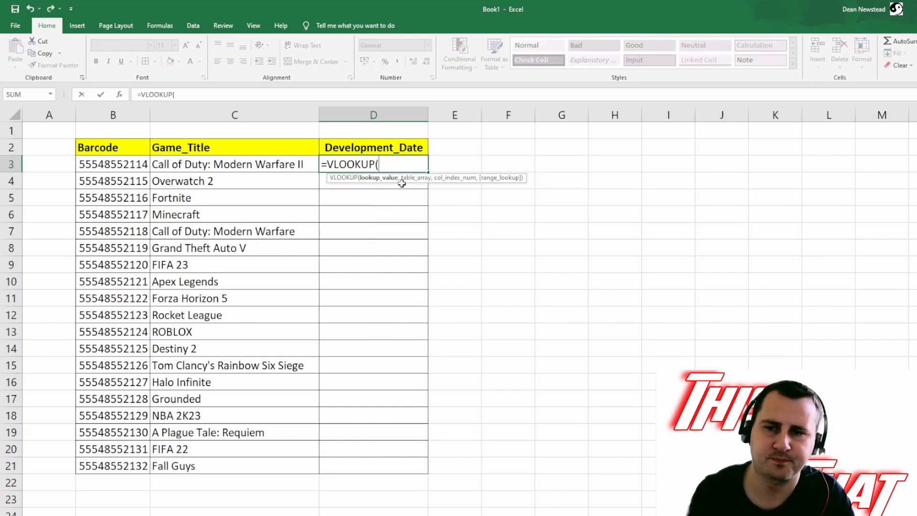
pyautogui.click(124, 166)
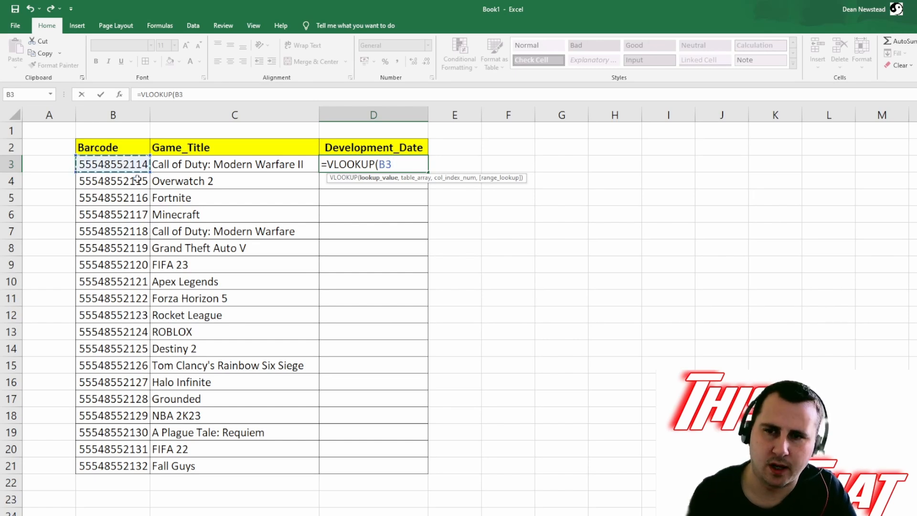
pyautogui.write(',')
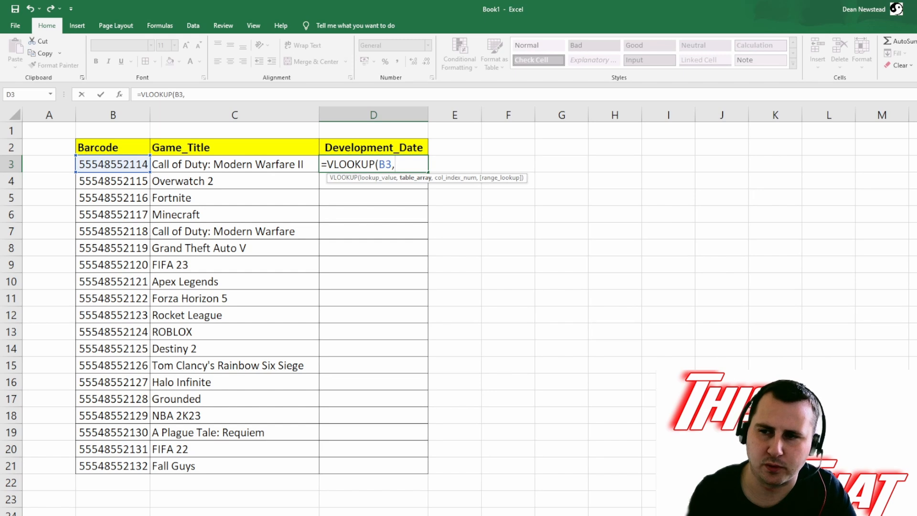
# Step: Complete the Development_Date lookup with table array Mapping!A:C, column index 3 and FALSE for an exact match
pyautogui.hotkey('ctrl', 'pagedown')
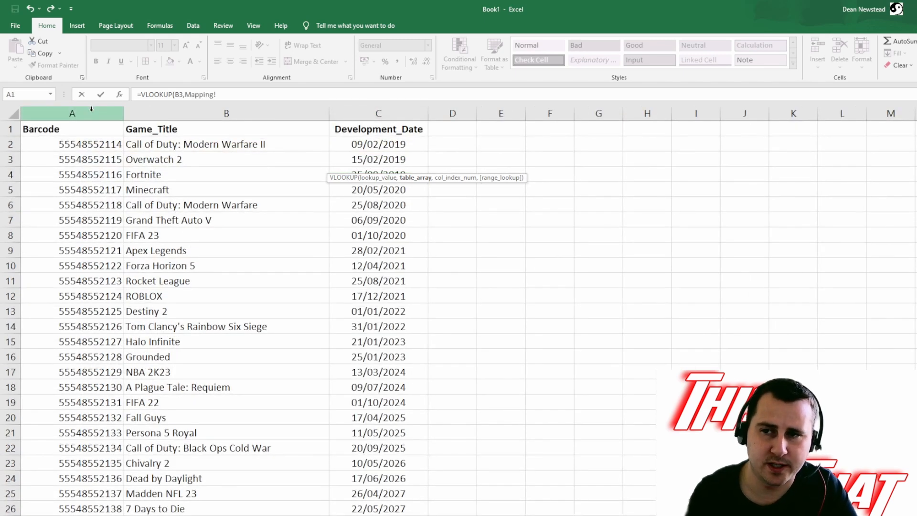
pyautogui.moveTo(88, 110); pyautogui.dragTo(365, 116)
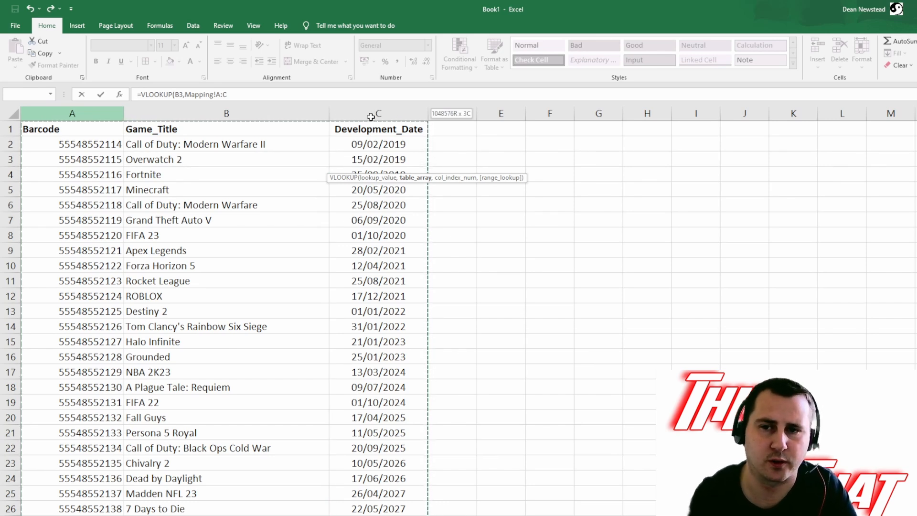
pyautogui.moveTo(371, 116)
pyautogui.mouseDown()
pyautogui.moveTo(297, 117)
pyautogui.moveTo(366, 115)
pyautogui.moveTo(324, 116)
pyautogui.moveTo(354, 114)
pyautogui.mouseUp()
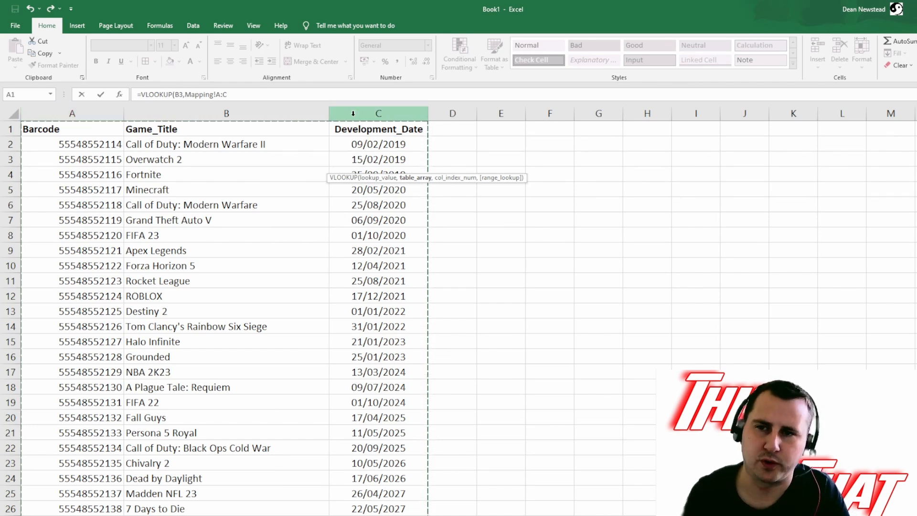
pyautogui.write(',3,')
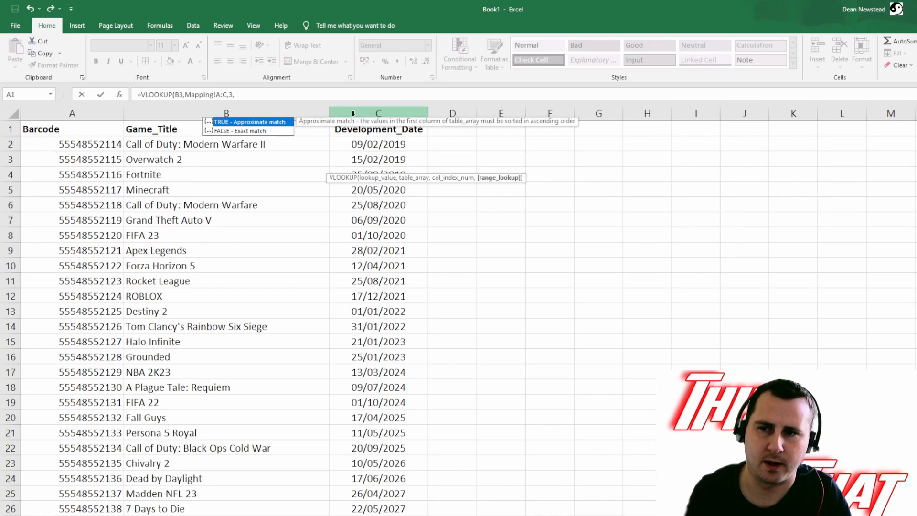
pyautogui.write('FALSE)')
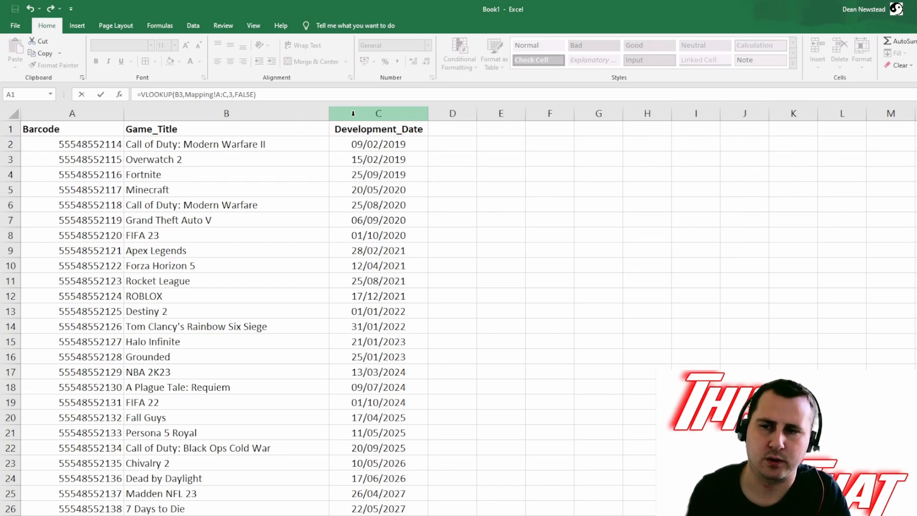
pyautogui.press('Return')
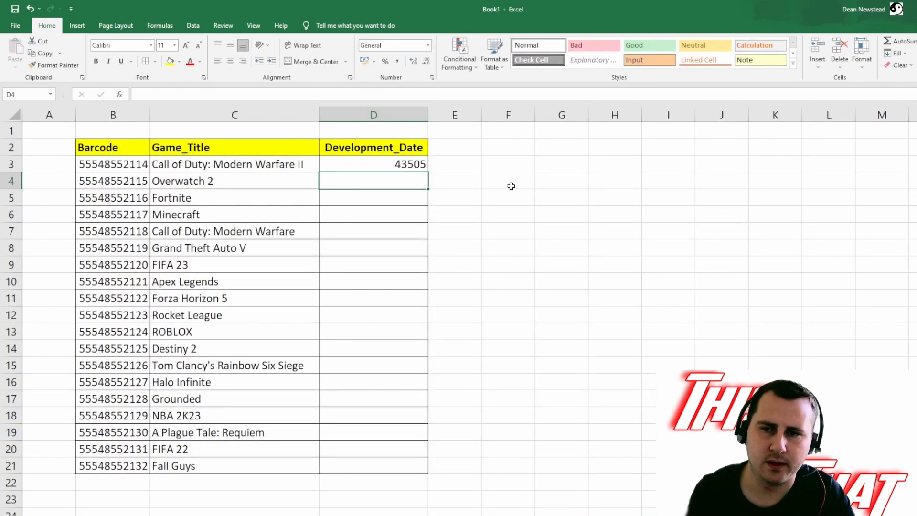
# Step: Fill the Development_Date formula from D3 down to D21 and format the range as Short Date
pyautogui.click(406, 168)
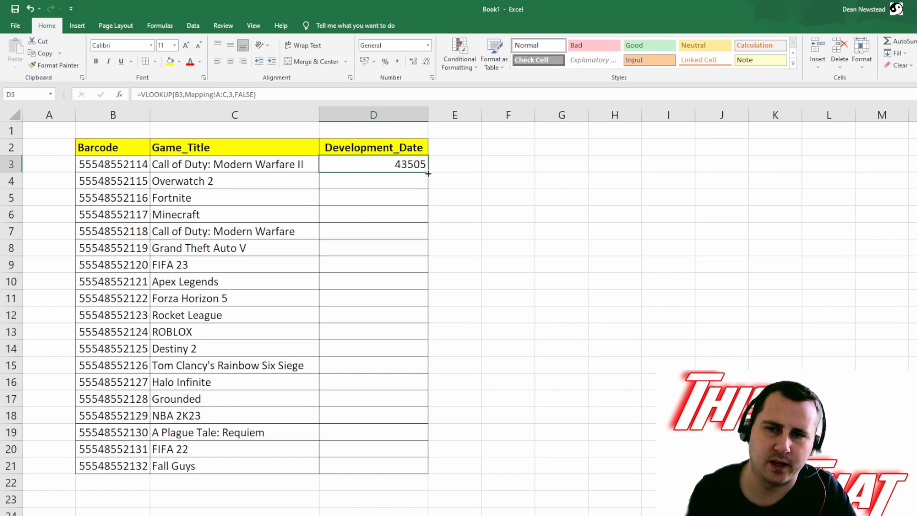
pyautogui.doubleClick(428, 174)
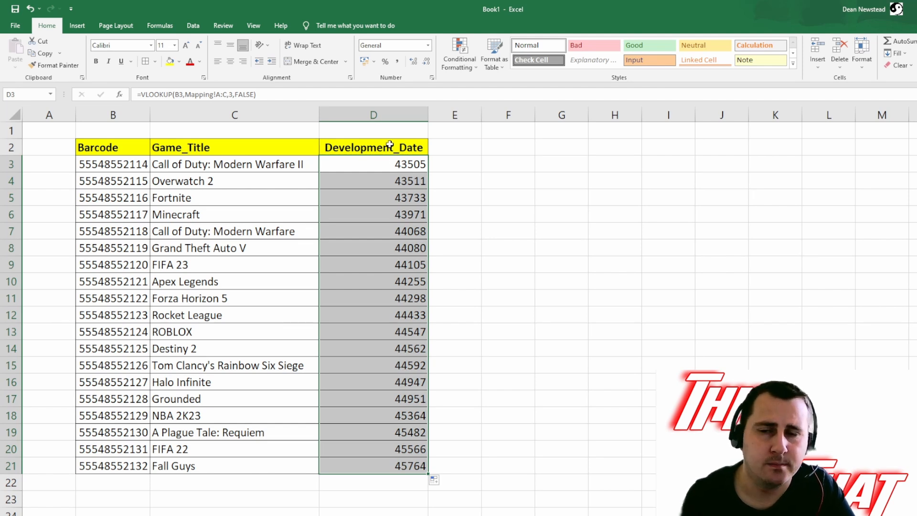
pyautogui.click(429, 46)
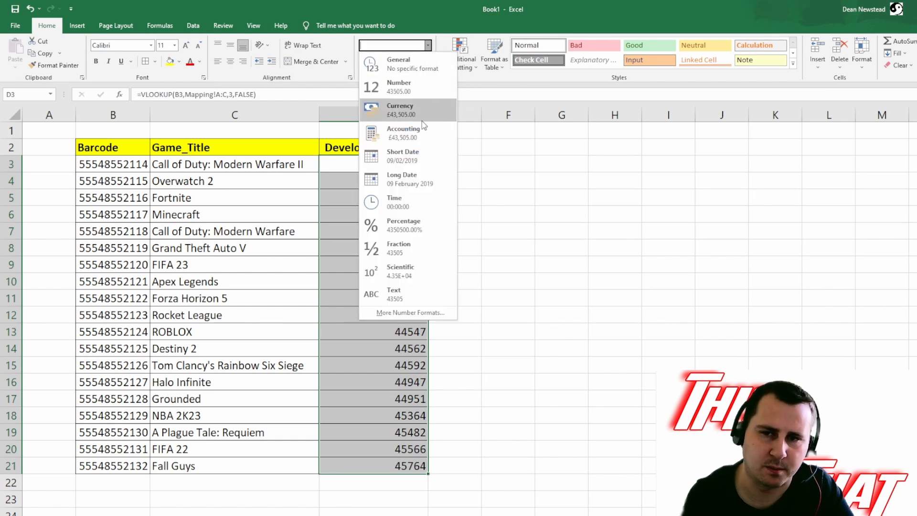
pyautogui.click(413, 159)
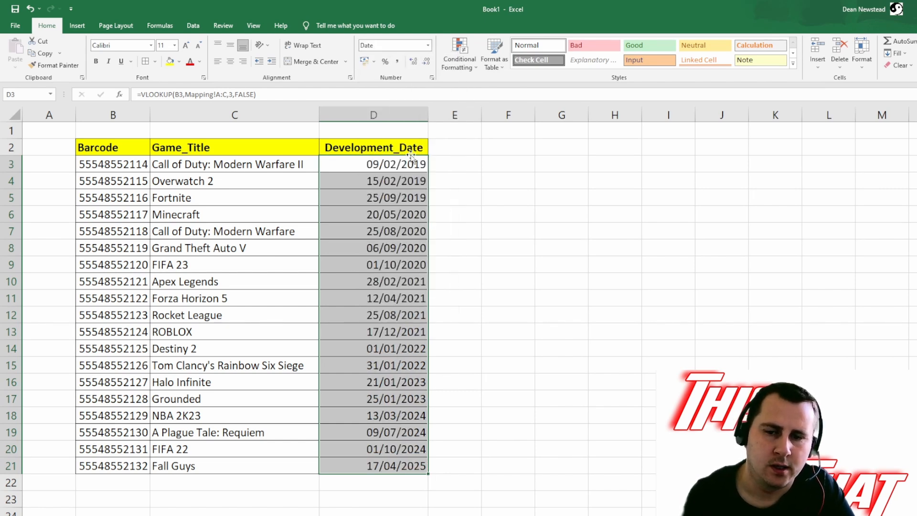